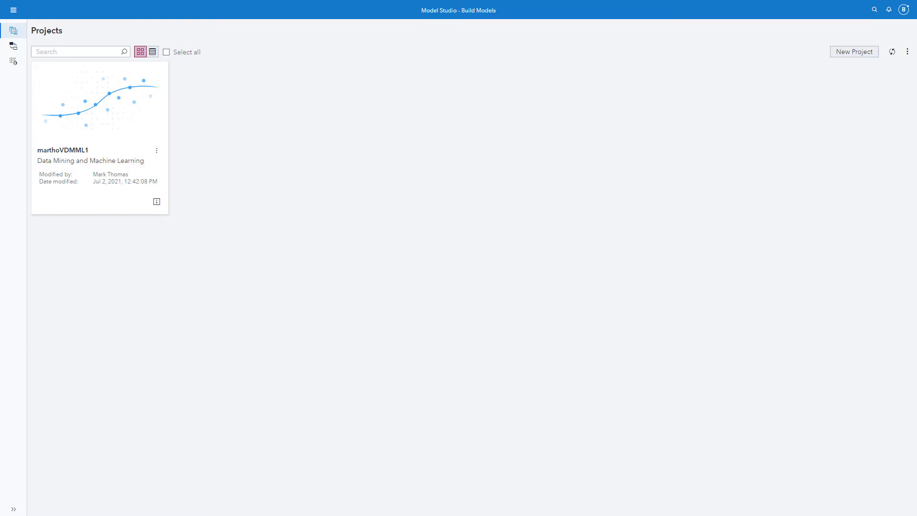
Start a new project named BethCustom using the Intermediate template for class target.
{"action": "left_click", "coordinate": [838, 55]}
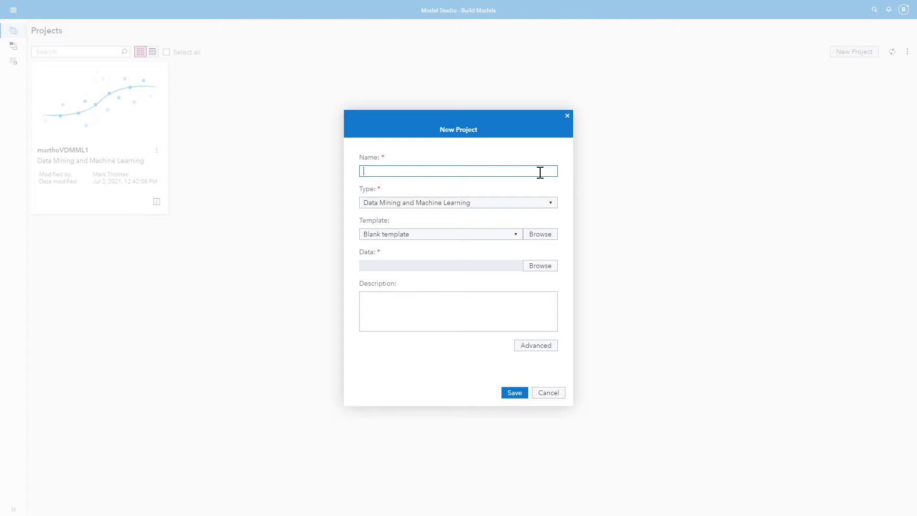
{"action": "type", "text": "BethCustom"}
{"action": "left_click", "coordinate": [545, 240]}
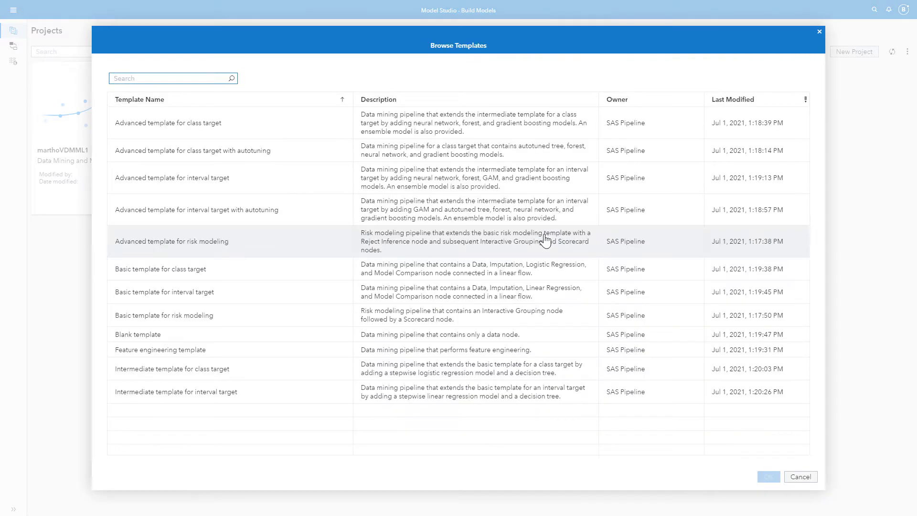
{"action": "left_click", "coordinate": [268, 365]}
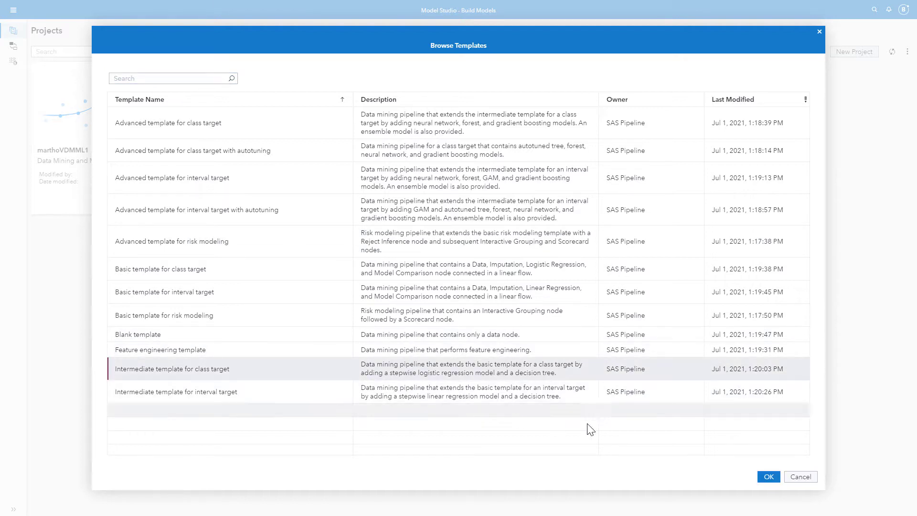
{"action": "left_click", "coordinate": [760, 478]}
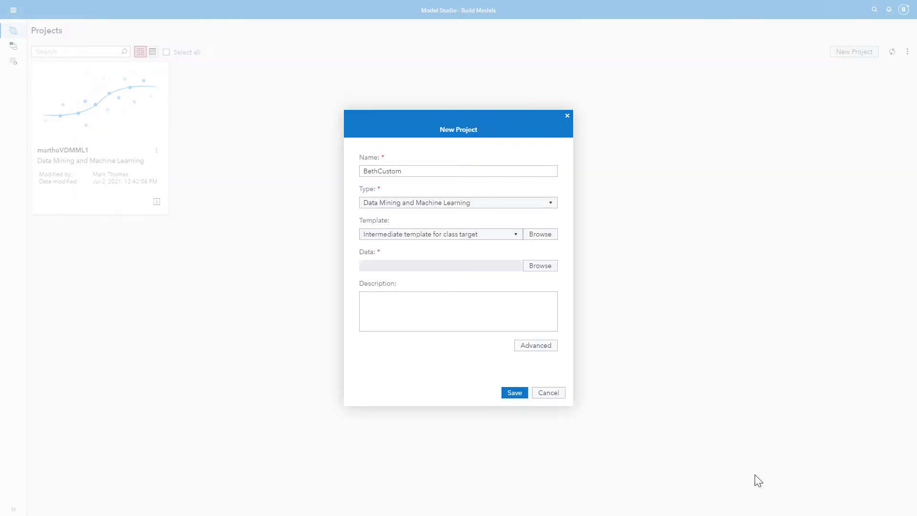
Filter the data tables for hmeq and choose VSVDMML.HMEQ as the project data.
{"action": "left_click", "coordinate": [543, 268]}
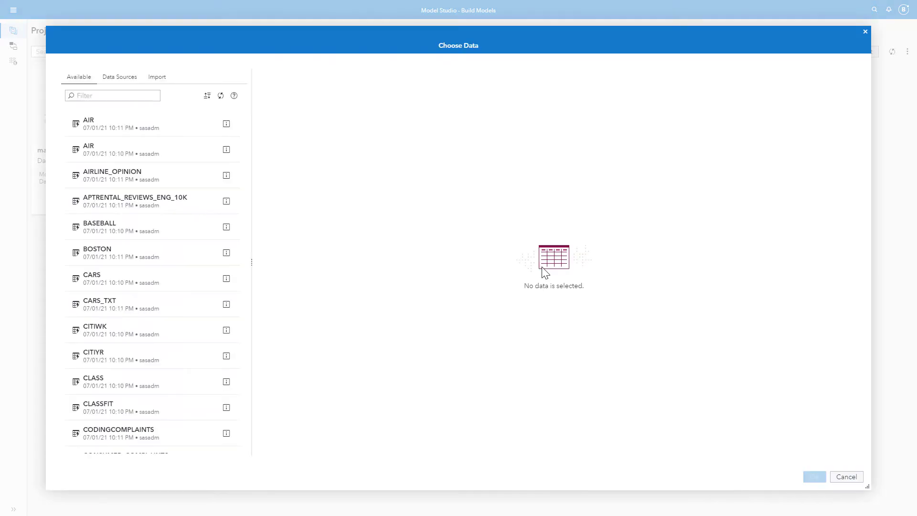
{"action": "left_click", "coordinate": [113, 97]}
{"action": "left_click", "coordinate": [105, 117]}
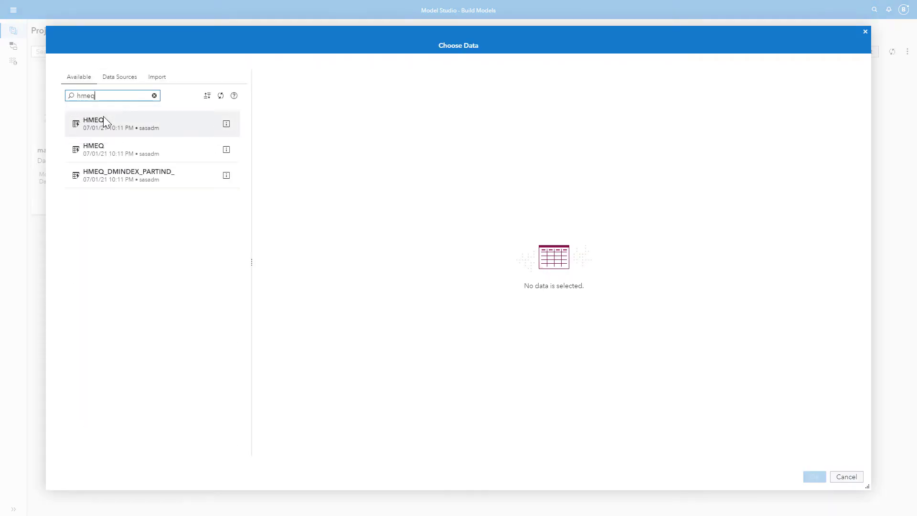
{"action": "left_click", "coordinate": [198, 145]}
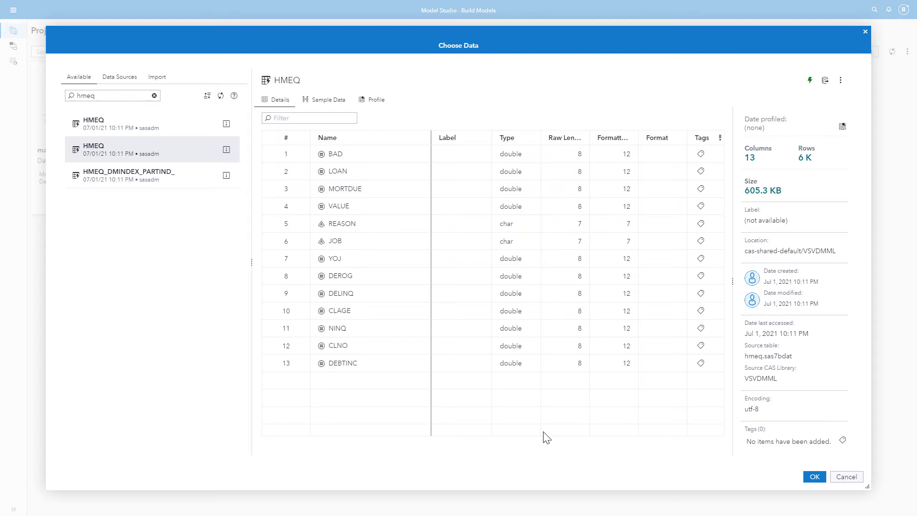
{"action": "left_click", "coordinate": [813, 478]}
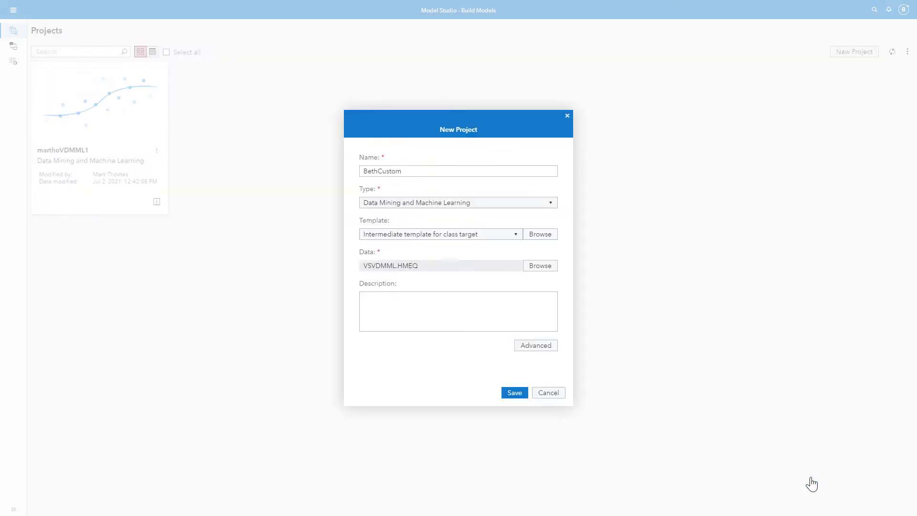
Save the new BethCustom project and assign the BAD variable the Target role.
{"action": "left_click", "coordinate": [514, 392]}
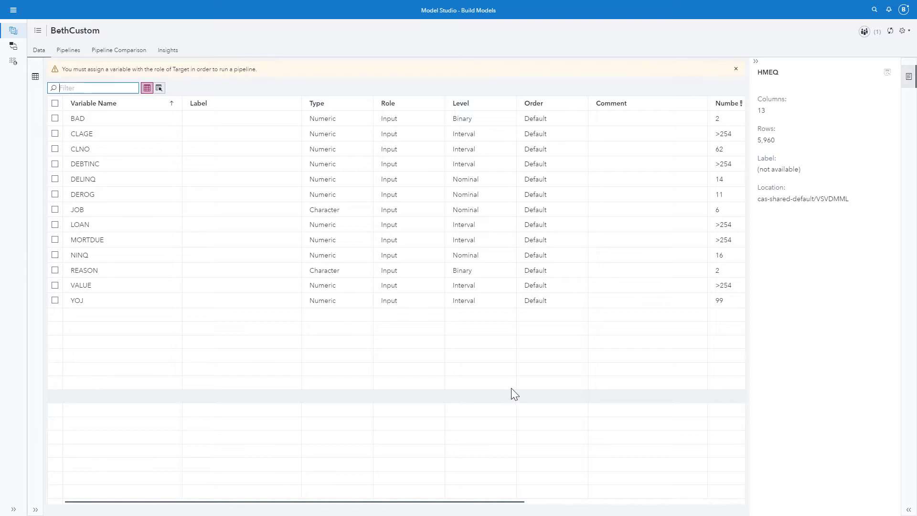
{"action": "left_click", "coordinate": [55, 118]}
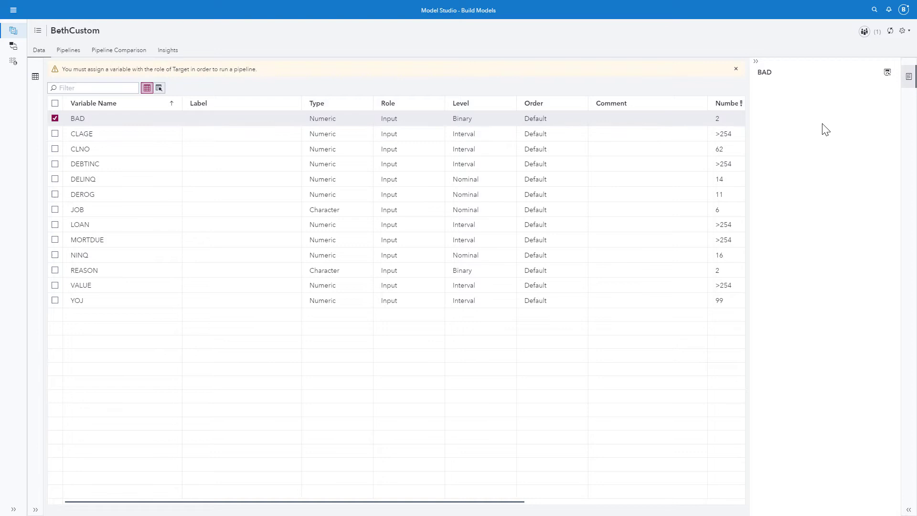
{"action": "left_click", "coordinate": [881, 106]}
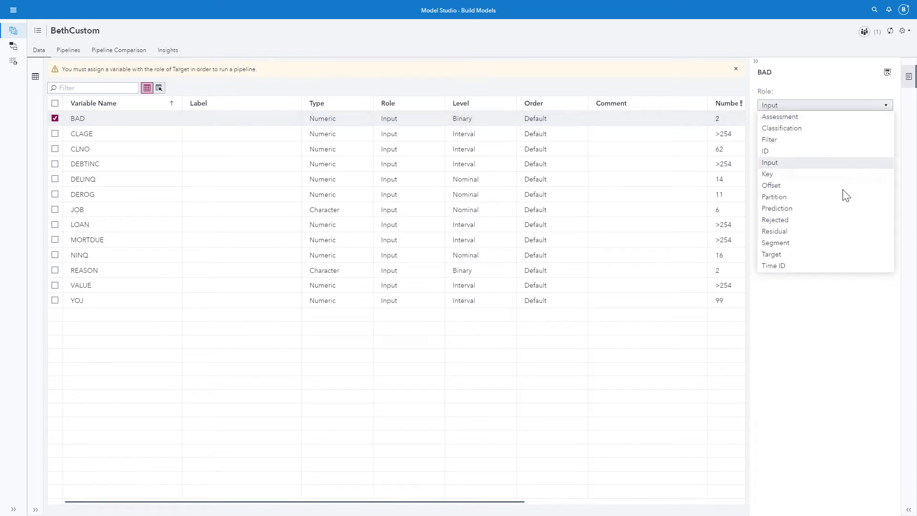
{"action": "left_click", "coordinate": [812, 258]}
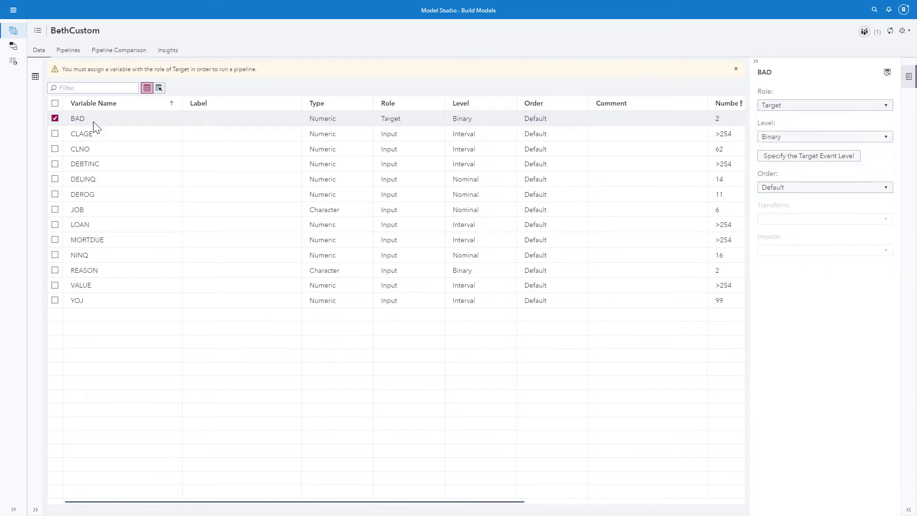
{"action": "left_click", "coordinate": [55, 100]}
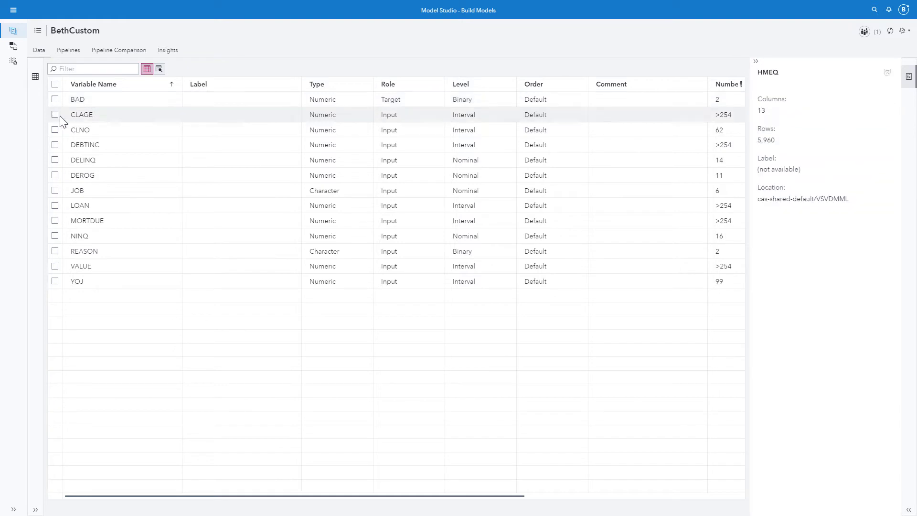
Set DELINQ to Interval level with custom constant imputation of 0, then also select BAD.
{"action": "left_click", "coordinate": [55, 160]}
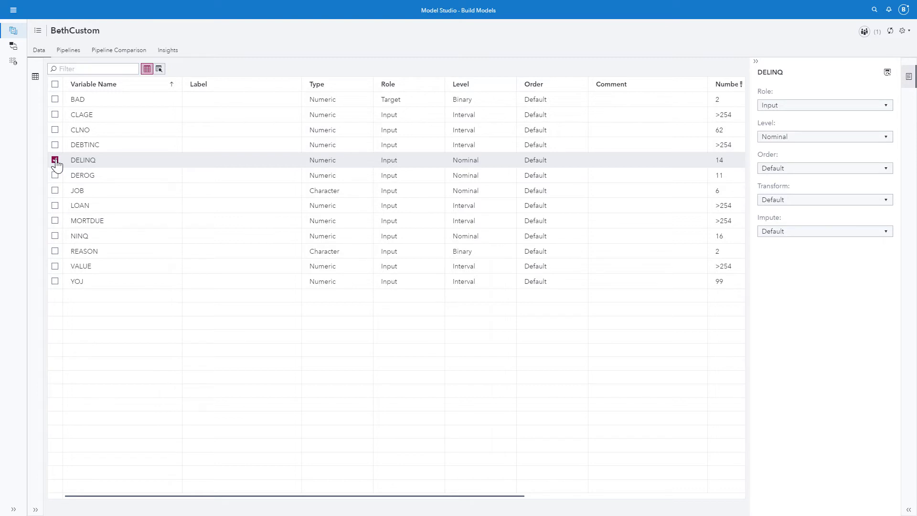
{"action": "left_click", "coordinate": [884, 138]}
{"action": "left_click", "coordinate": [870, 159]}
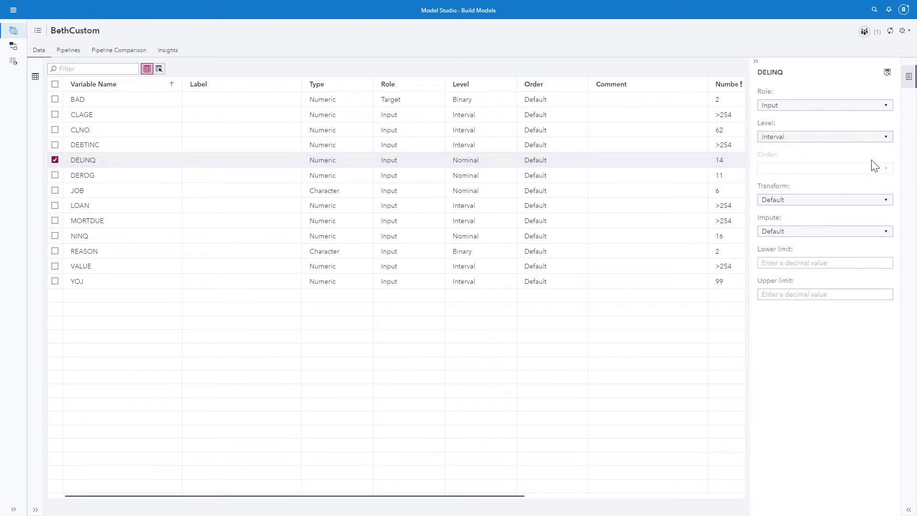
{"action": "left_click", "coordinate": [887, 233]}
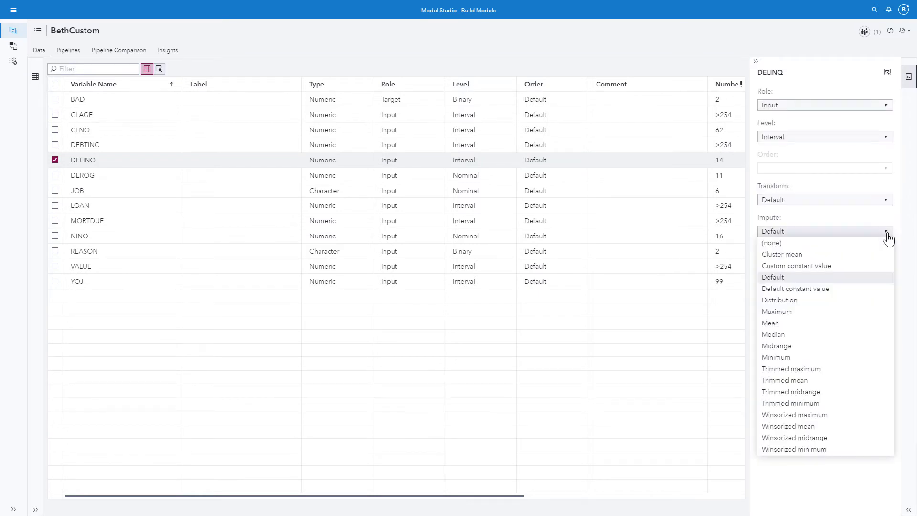
{"action": "left_click", "coordinate": [835, 265]}
{"action": "left_click", "coordinate": [838, 264]}
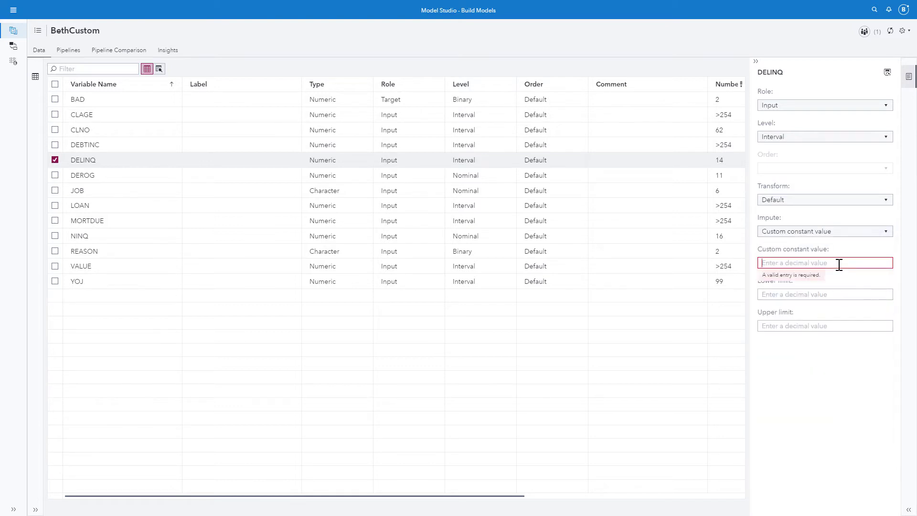
{"action": "type", "text": "0"}
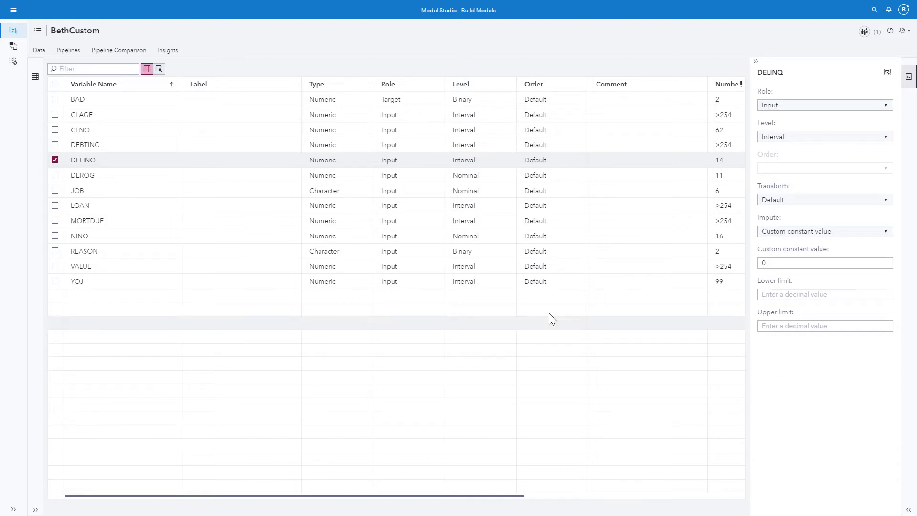
{"action": "left_click", "coordinate": [54, 100]}
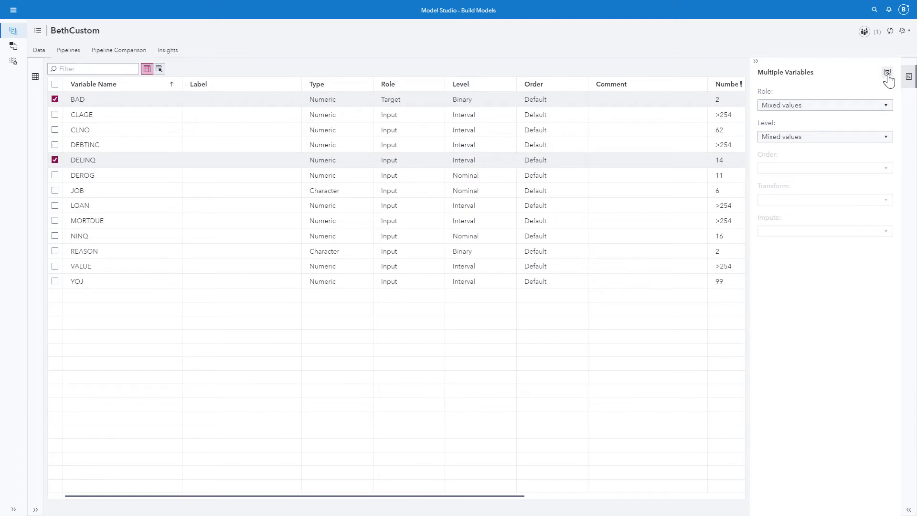
Add BAD and DELINQ to global metadata and view them on the Global Metadata page.
{"action": "left_click", "coordinate": [887, 74]}
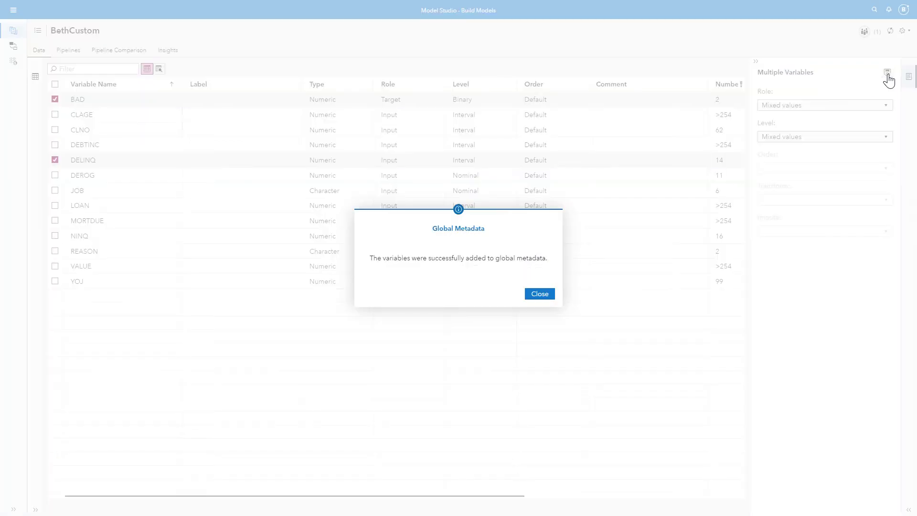
{"action": "left_click", "coordinate": [539, 294]}
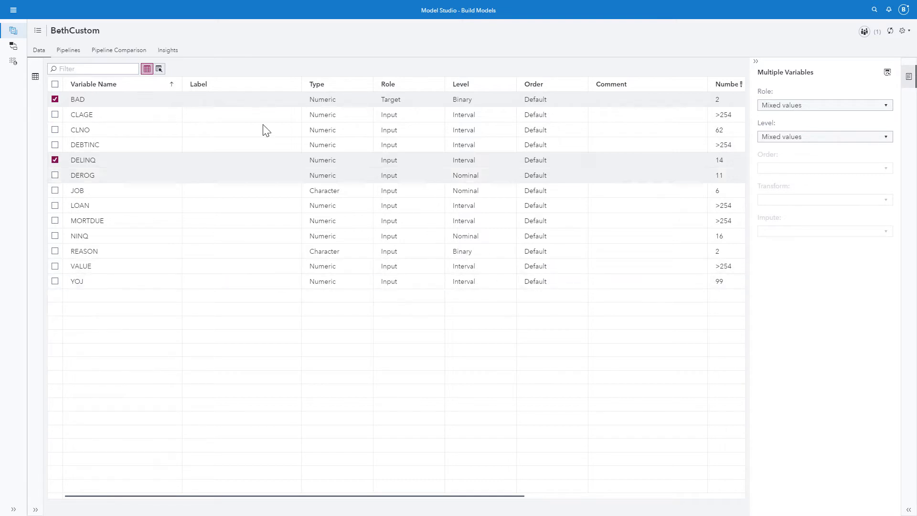
{"action": "left_click", "coordinate": [13, 61]}
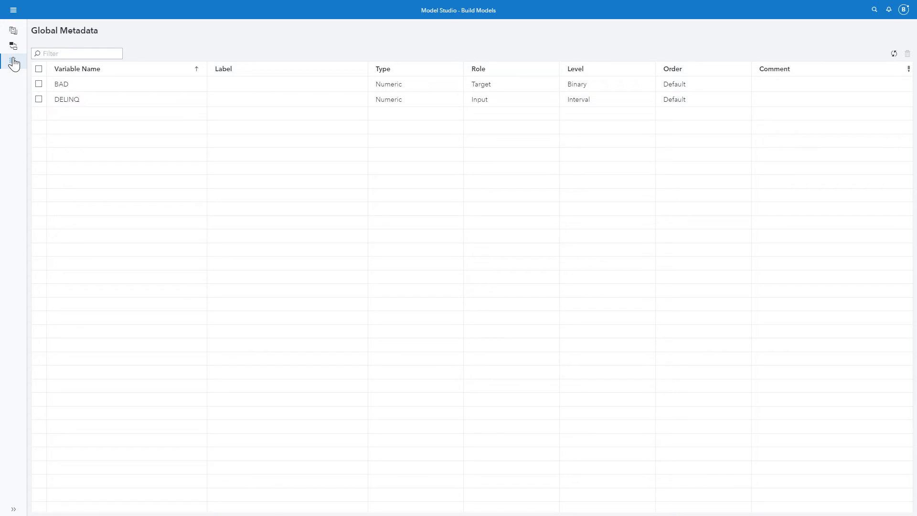
Back in BethCustom, deselect BAD and DELINQ and view the Pipeline 1 flow.
{"action": "left_click", "coordinate": [13, 32]}
{"action": "left_click", "coordinate": [55, 99]}
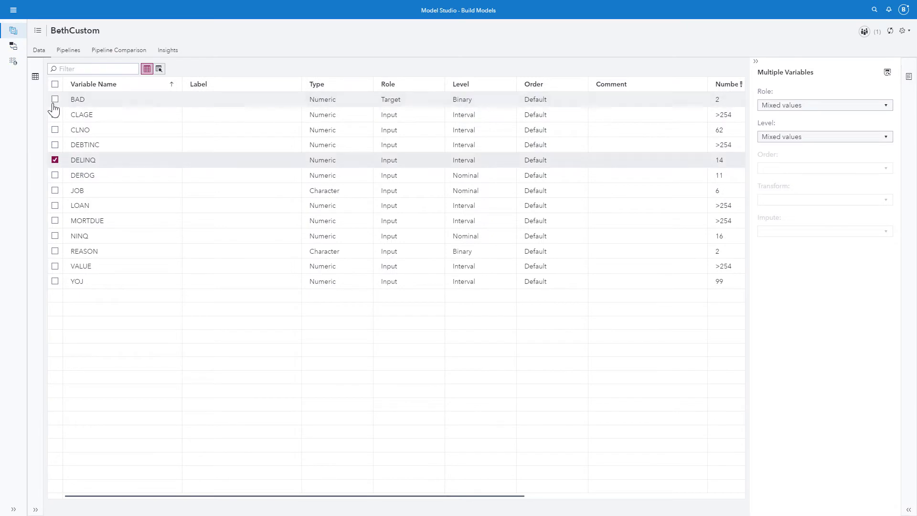
{"action": "left_click", "coordinate": [54, 161]}
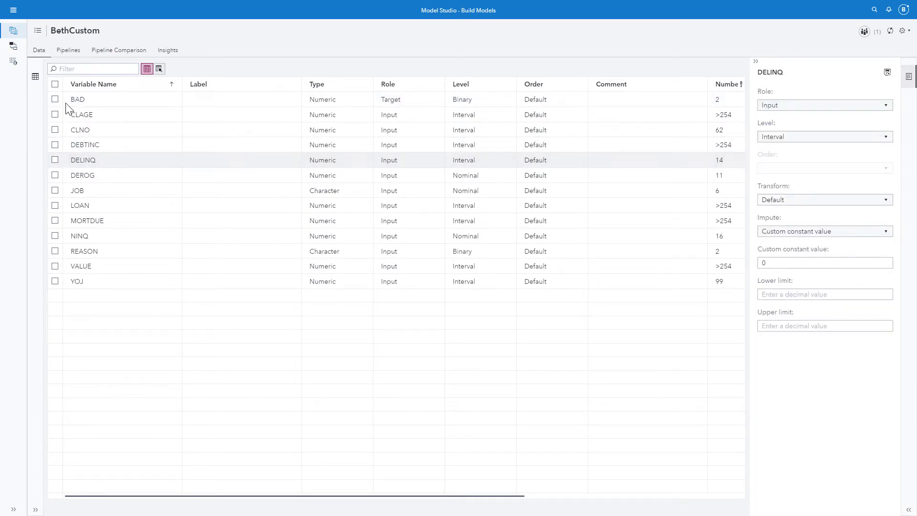
{"action": "left_click", "coordinate": [70, 51]}
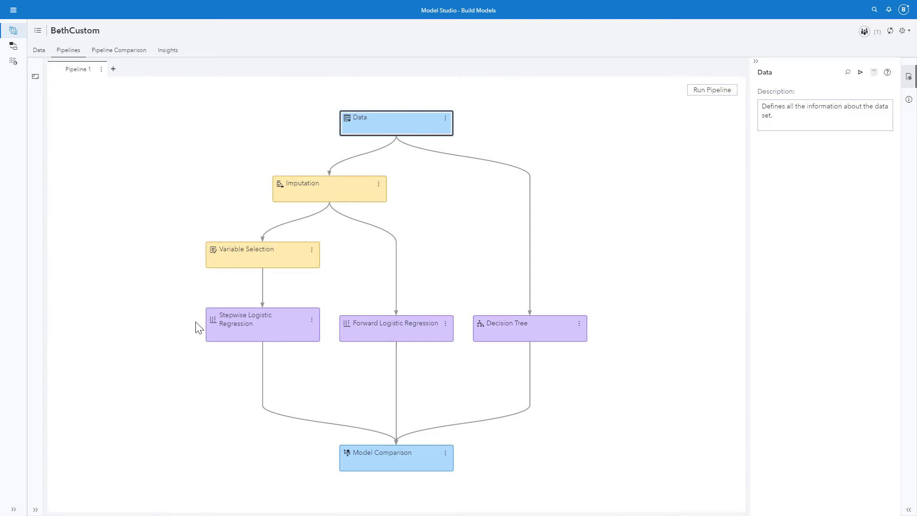
{"action": "mouse_move", "coordinate": [285, 331]}
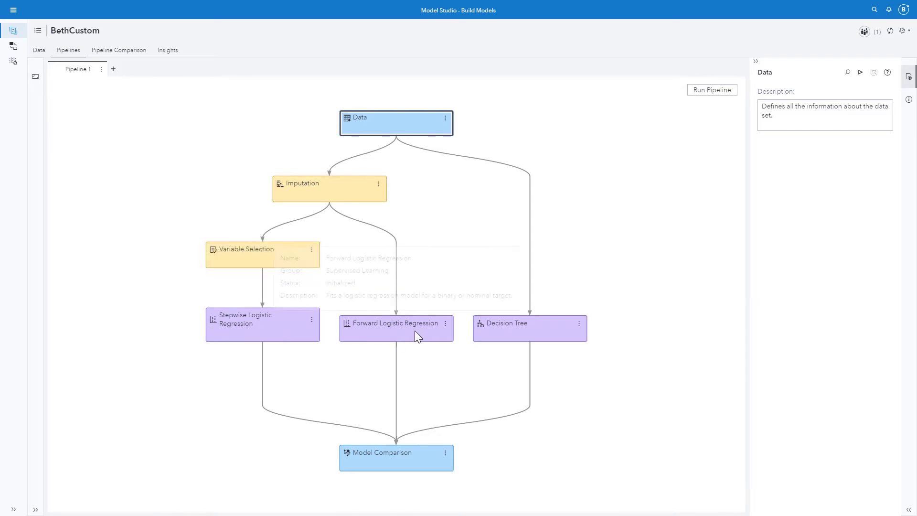
{"action": "mouse_move", "coordinate": [526, 337]}
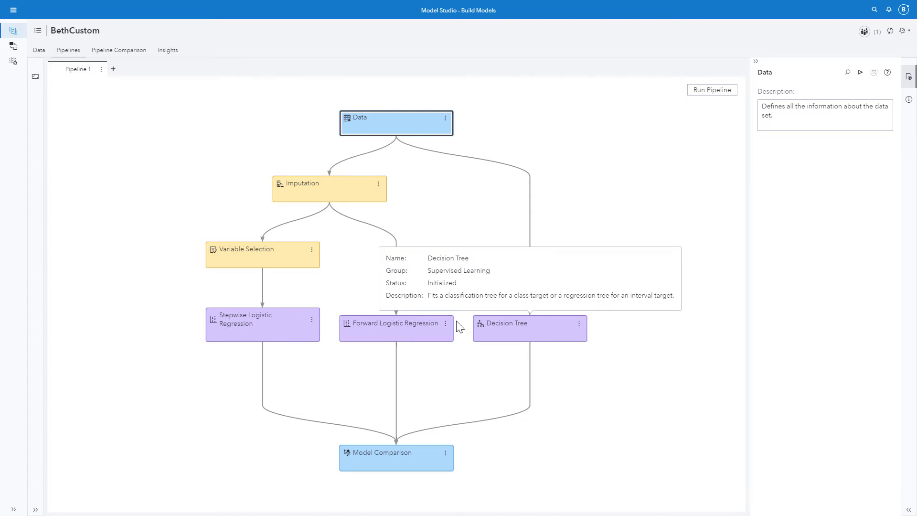
Add a Manage Variables parent node above Decision Tree and dismiss the run-first notice.
{"action": "left_click", "coordinate": [326, 196]}
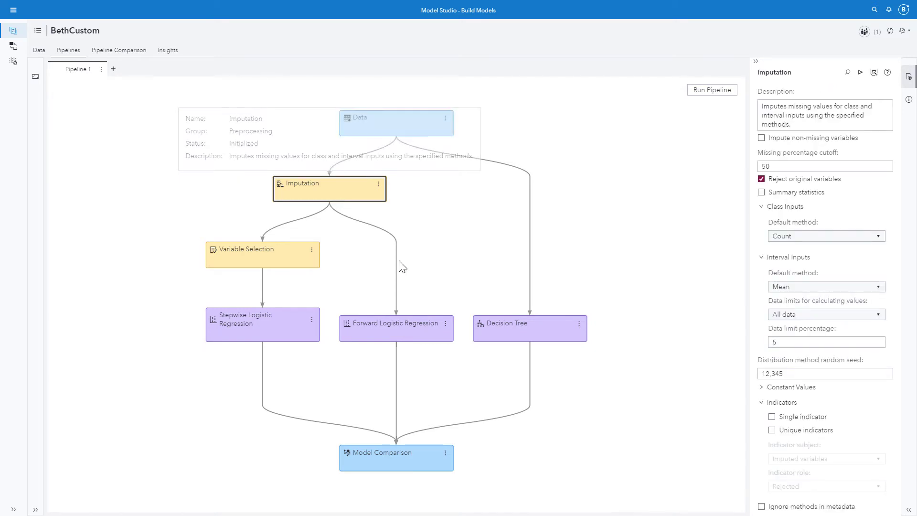
{"action": "right_click", "coordinate": [508, 336]}
{"action": "mouse_move", "coordinate": [583, 347]}
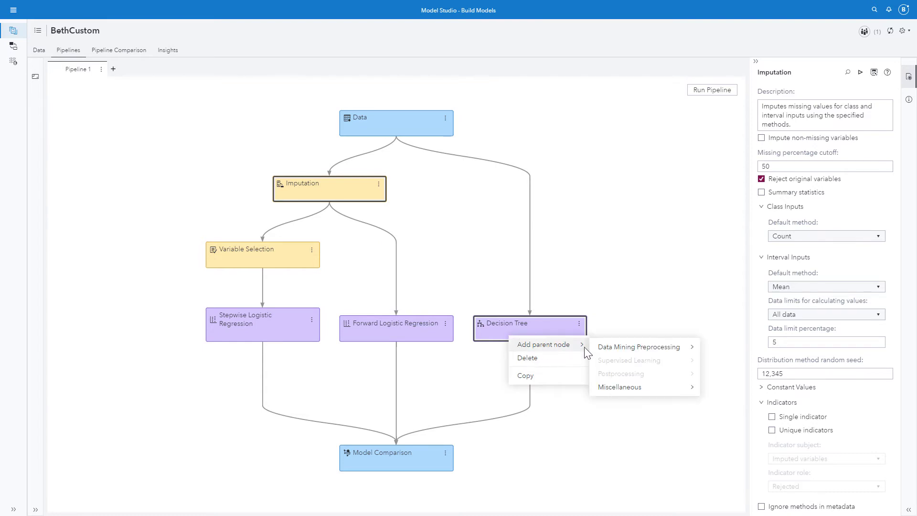
{"action": "mouse_move", "coordinate": [655, 348]}
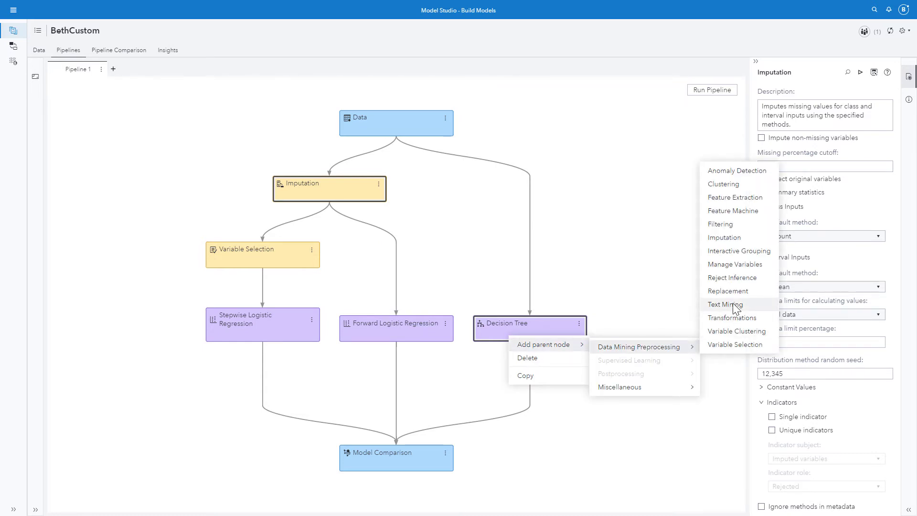
{"action": "left_click", "coordinate": [735, 264]}
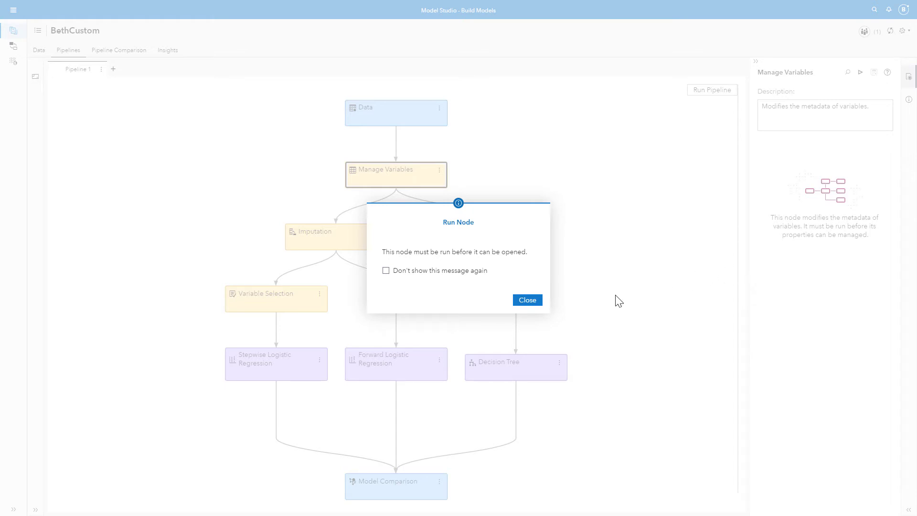
{"action": "left_click", "coordinate": [534, 301]}
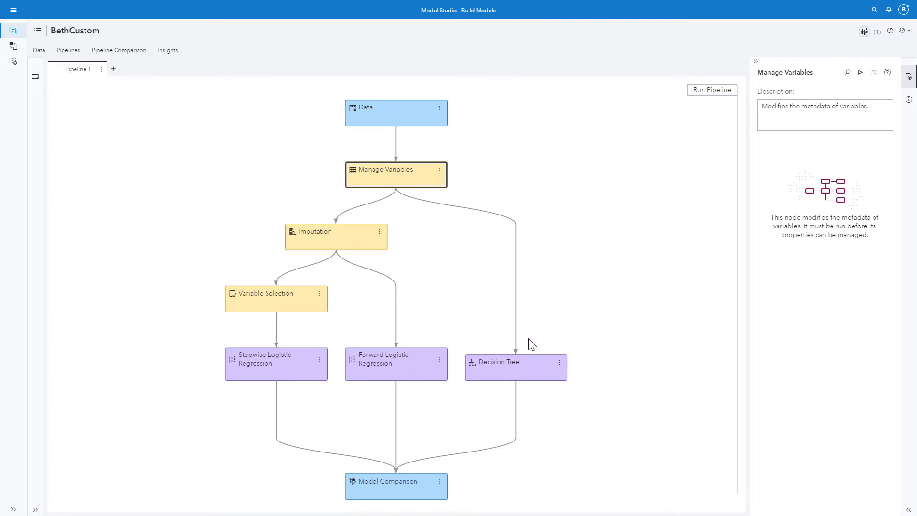
{"action": "mouse_move", "coordinate": [434, 175]}
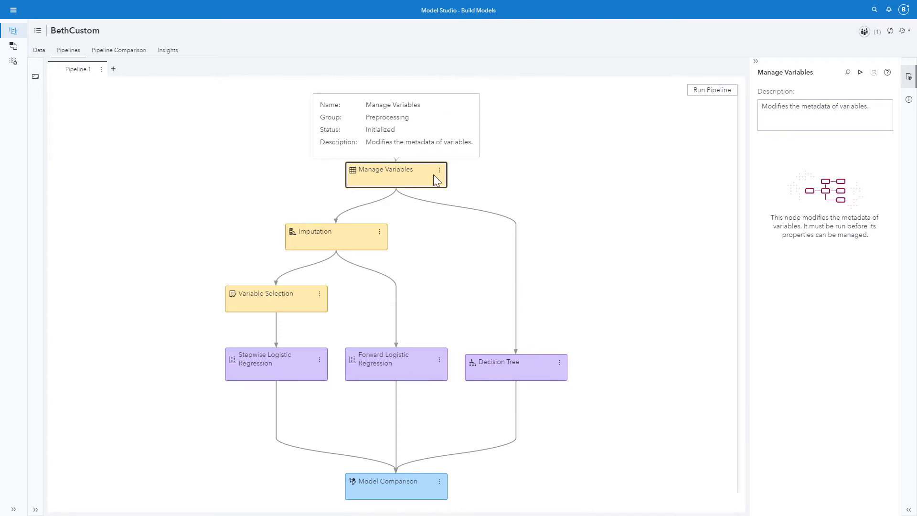
Add a Gradient Boosting child node under Manage Variables.
{"action": "right_click", "coordinate": [433, 175]}
{"action": "mouse_move", "coordinate": [503, 185]}
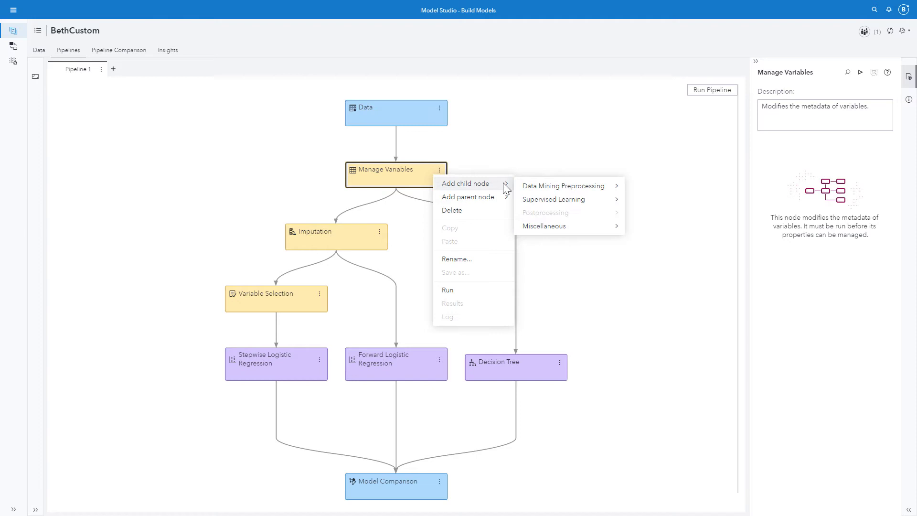
{"action": "mouse_move", "coordinate": [572, 203]}
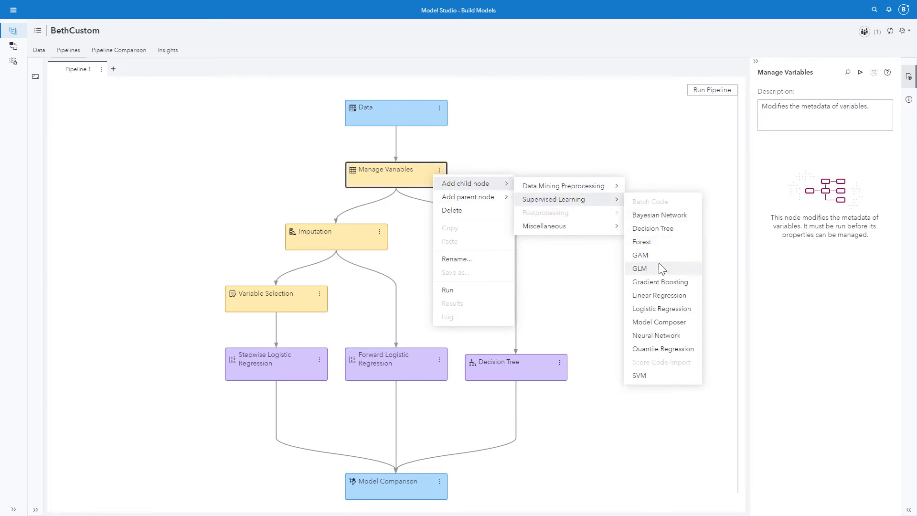
{"action": "left_click", "coordinate": [660, 282]}
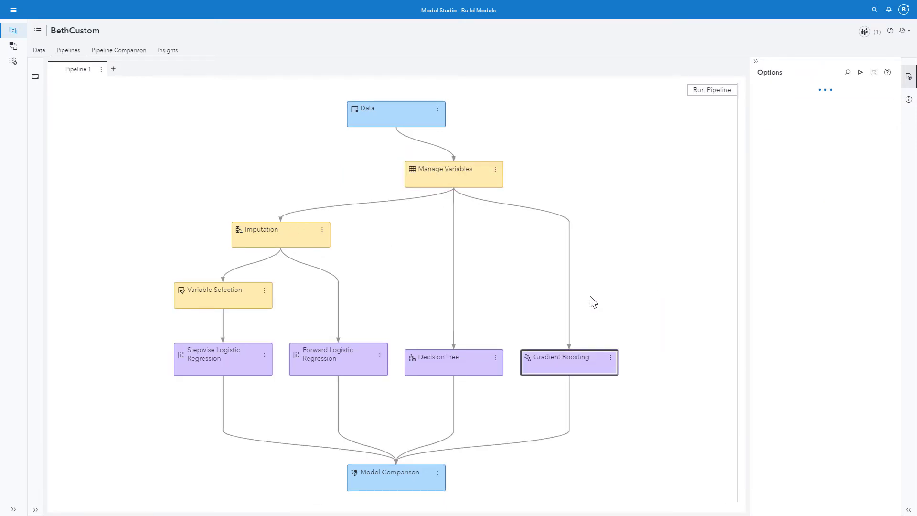
Delete the Decision Tree node from the pipeline.
{"action": "left_click", "coordinate": [466, 371]}
{"action": "right_click", "coordinate": [469, 369]}
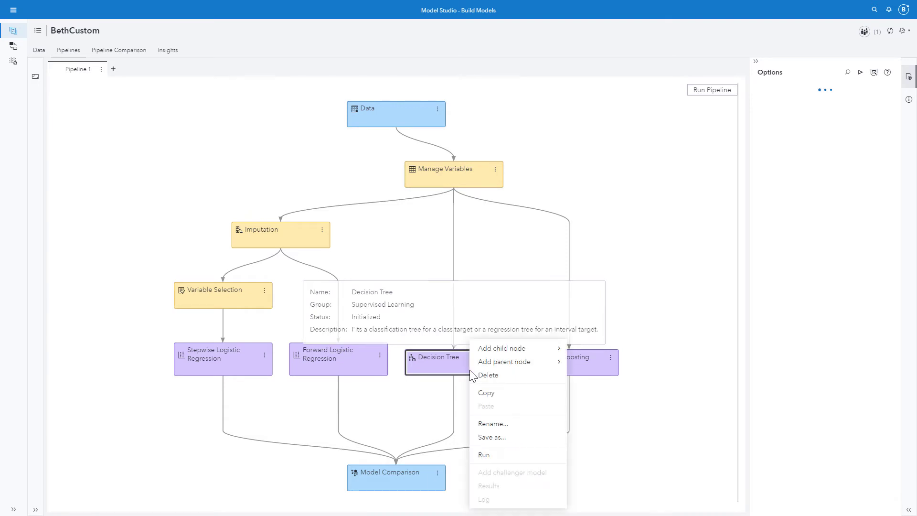
{"action": "left_click", "coordinate": [480, 375]}
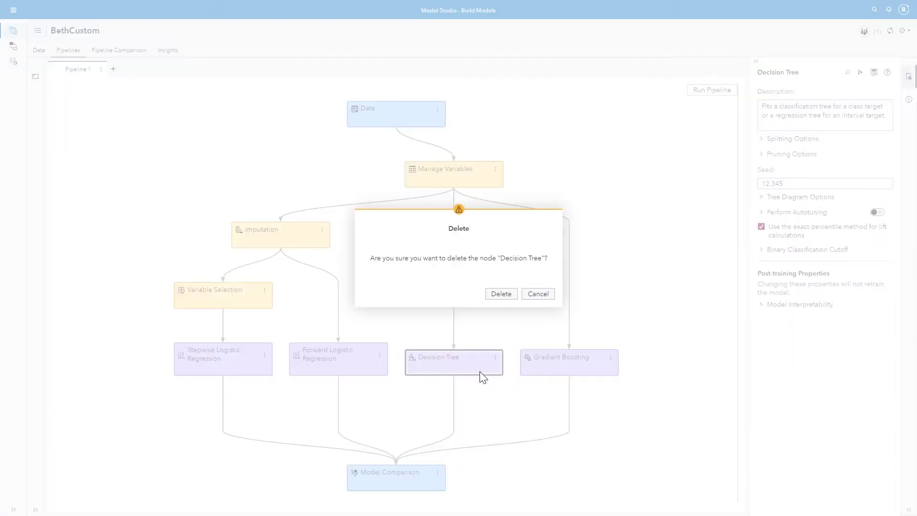
{"action": "left_click", "coordinate": [500, 295]}
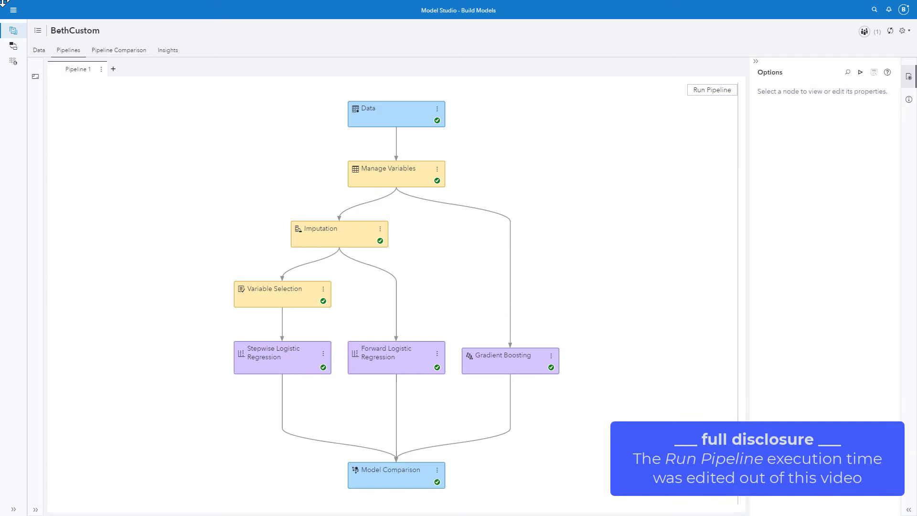
Rename the Pipeline 1 tab to 'BethCustomPipeline' and save it to The Exchange.
{"action": "double_click", "coordinate": [78, 69]}
{"action": "type", "text": "Beth"}
{"action": "type", "text": "CustomPip"}
{"action": "type", "text": "eline"}
{"action": "left_click", "coordinate": [130, 85]}
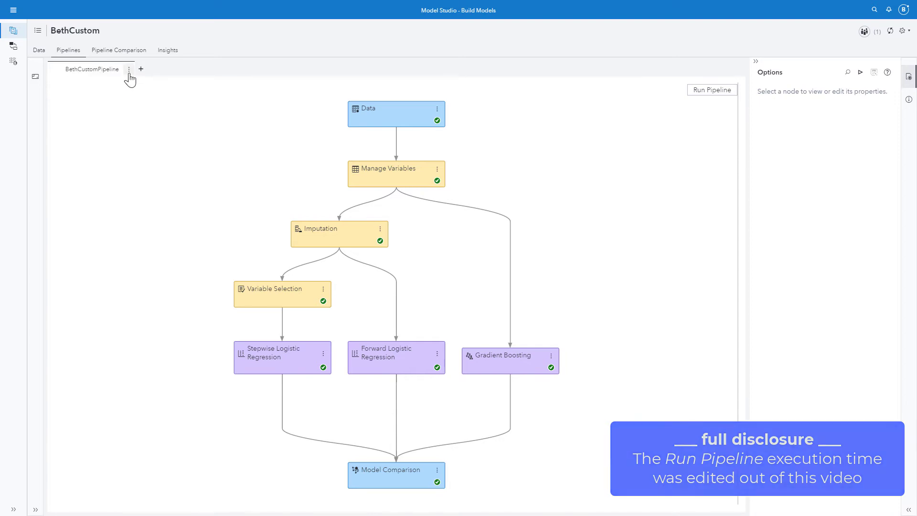
{"action": "left_click", "coordinate": [129, 69]}
{"action": "left_click", "coordinate": [149, 138]}
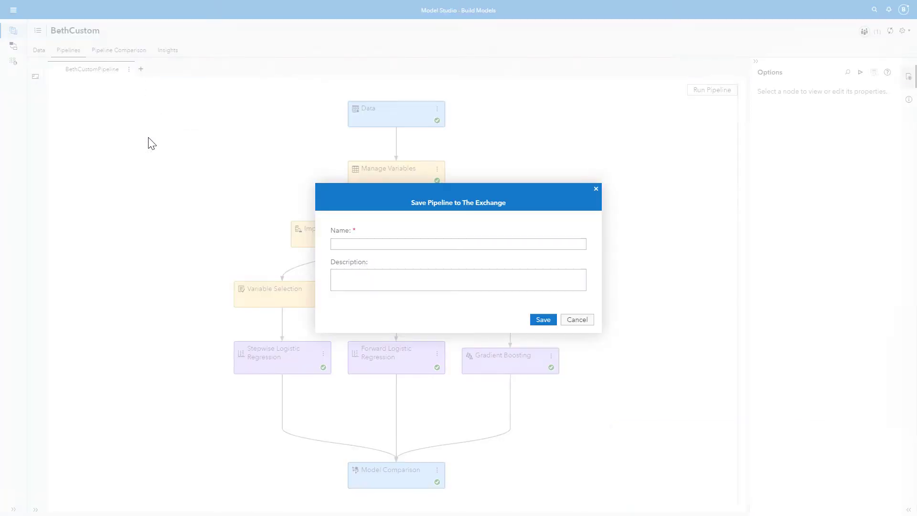
{"action": "left_click", "coordinate": [542, 320]}
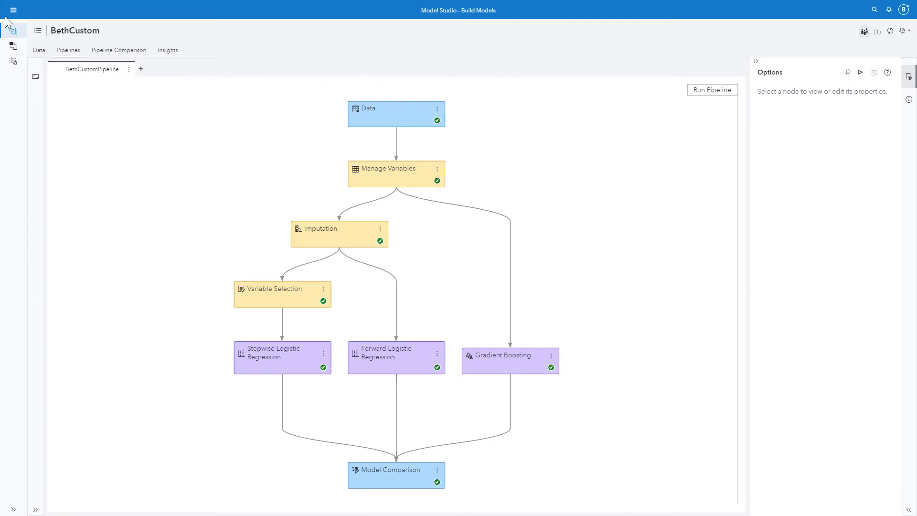
Browse the Data Mining and Machine Learning pipeline templates in The Exchange.
{"action": "left_click", "coordinate": [13, 46]}
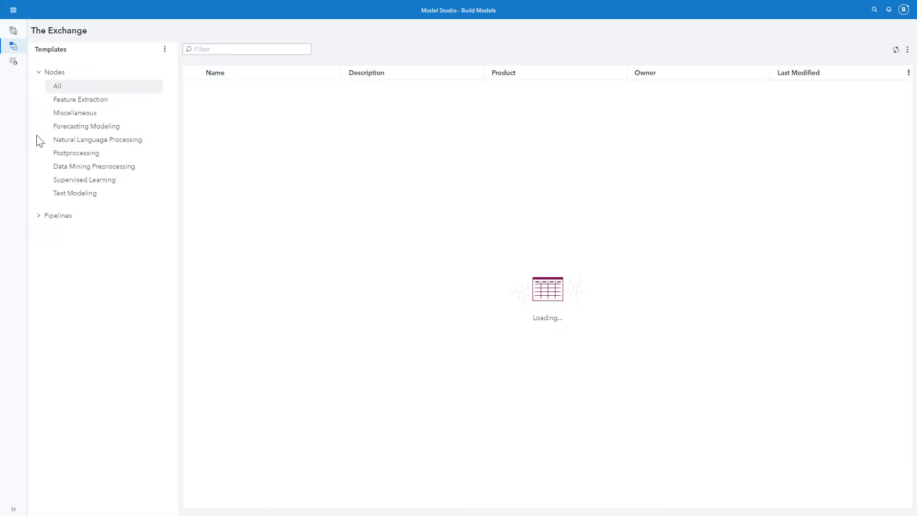
{"action": "left_click", "coordinate": [37, 218]}
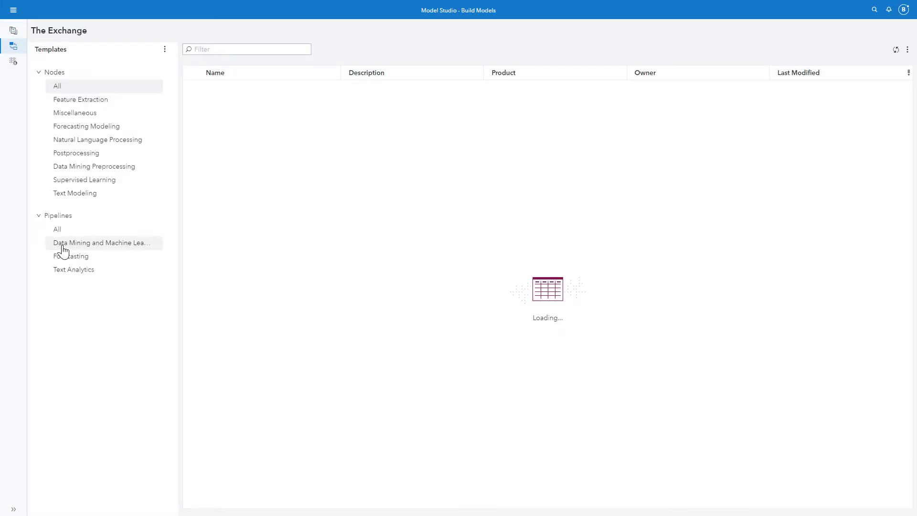
{"action": "left_click", "coordinate": [66, 246]}
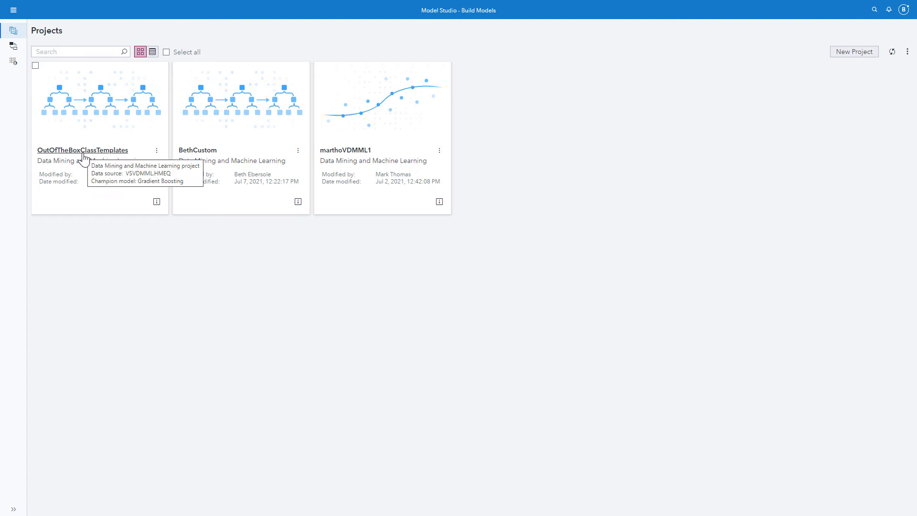
Open the OutOfTheBoxClassTemplates project on its HMEQ Data tab.
{"action": "left_click", "coordinate": [84, 158]}
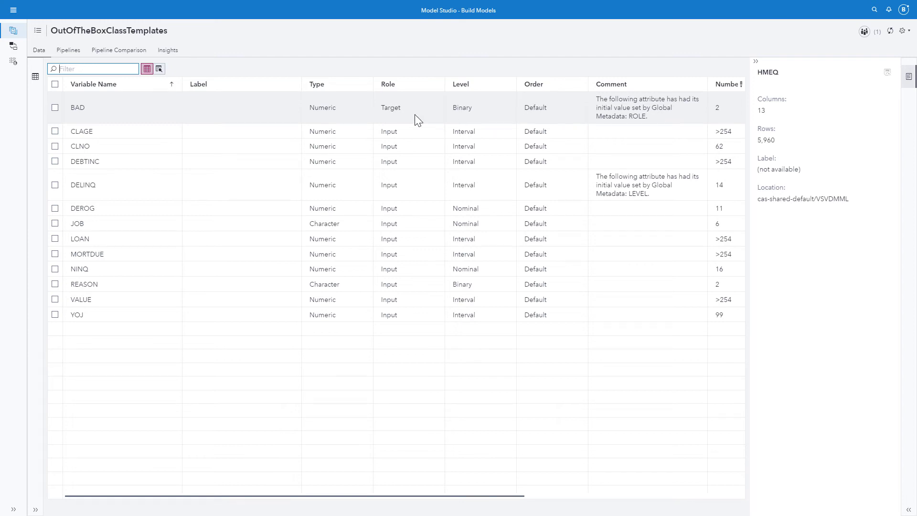
Review the Basic, Intermediate, Advanced, AdvancedAutotuning and both SAS Automatically Generated pipelines.
{"action": "left_click", "coordinate": [67, 53]}
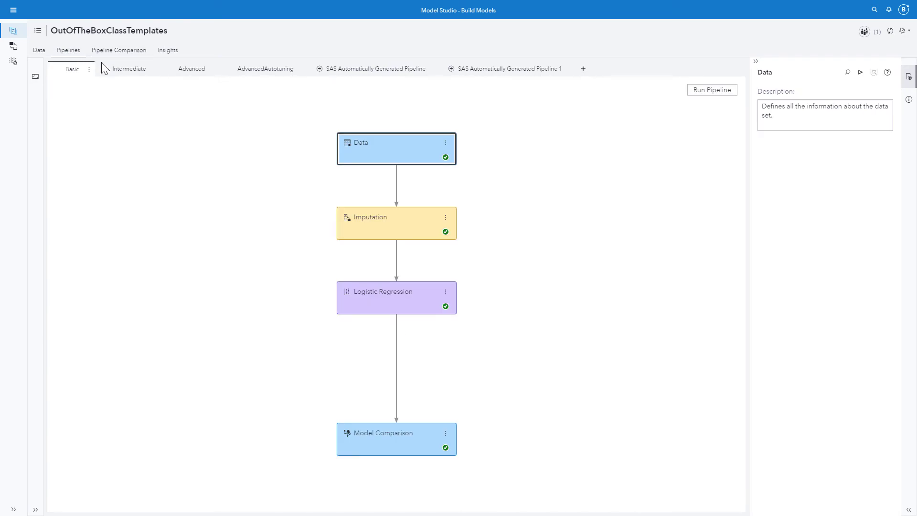
{"action": "left_click", "coordinate": [133, 70]}
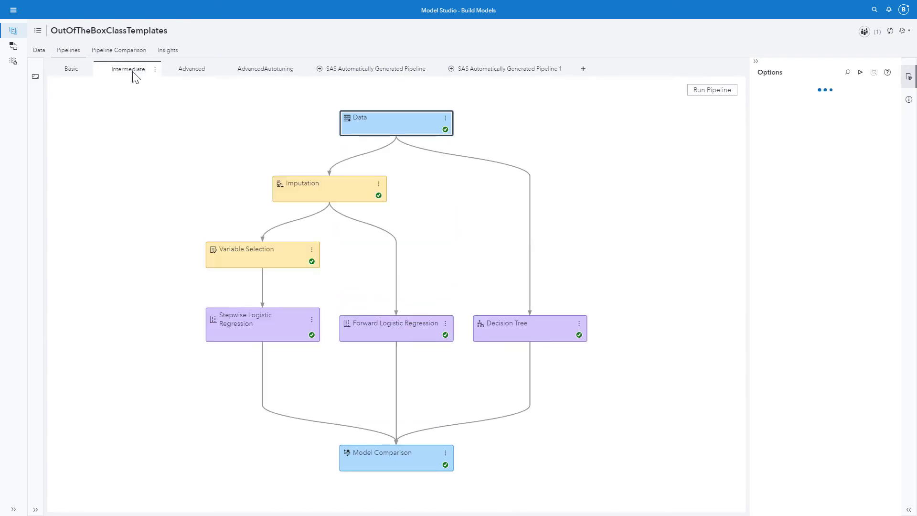
{"action": "left_click", "coordinate": [201, 75]}
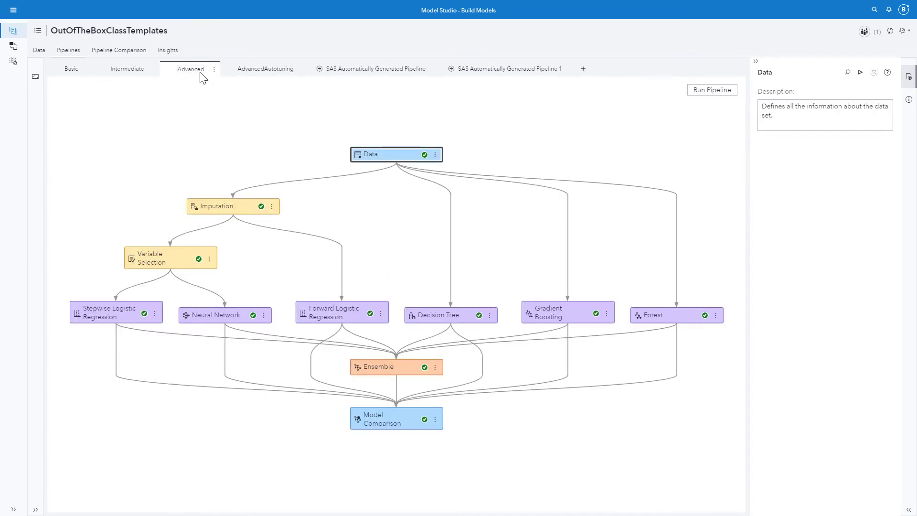
{"action": "left_click", "coordinate": [280, 76]}
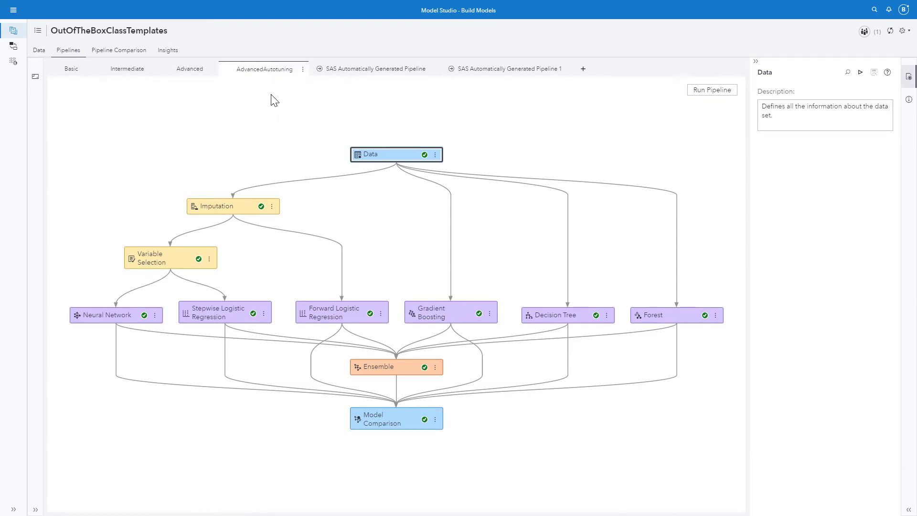
{"action": "left_click", "coordinate": [365, 76]}
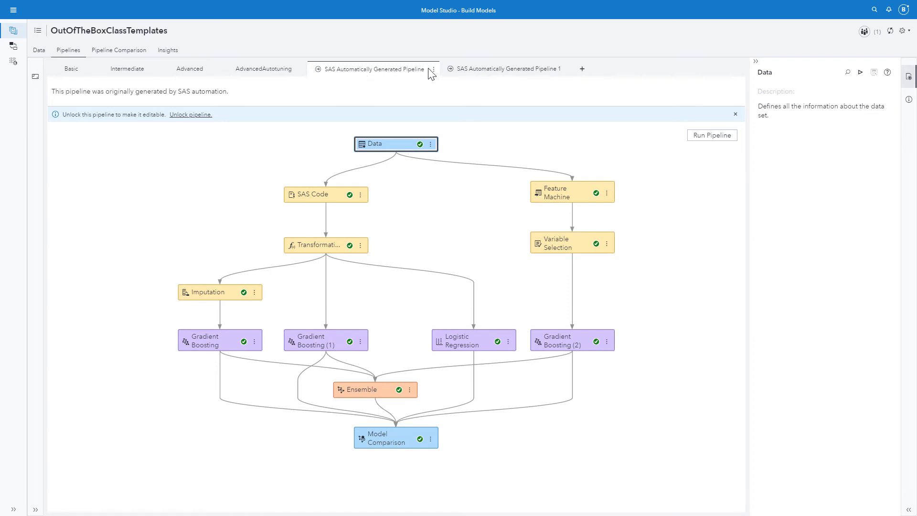
{"action": "left_click", "coordinate": [471, 71]}
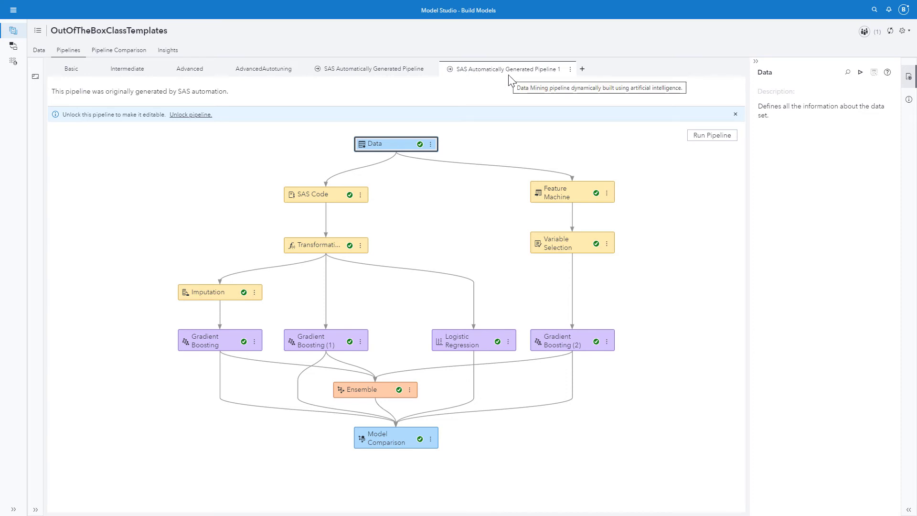
Add a new pipeline named BethCustom using the BethCustomPipeline_1 template.
{"action": "left_click", "coordinate": [582, 70]}
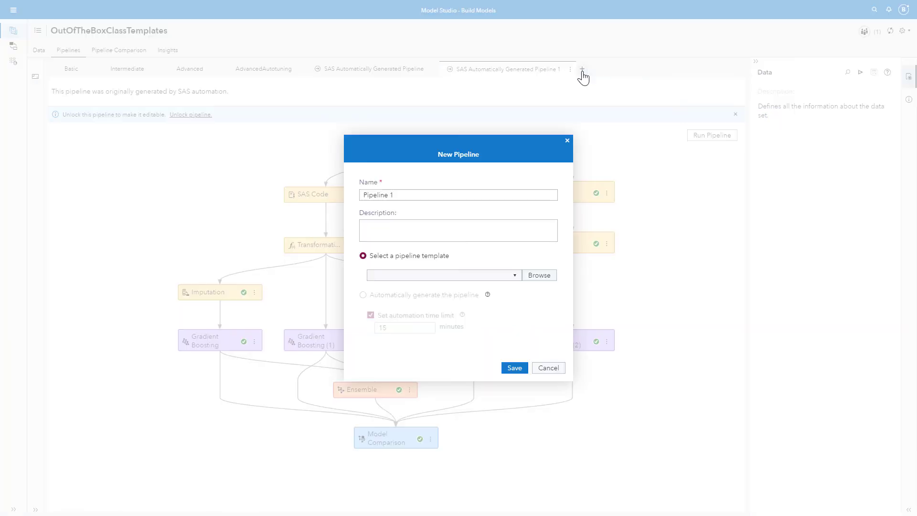
{"action": "type", "text": "BethCustom"}
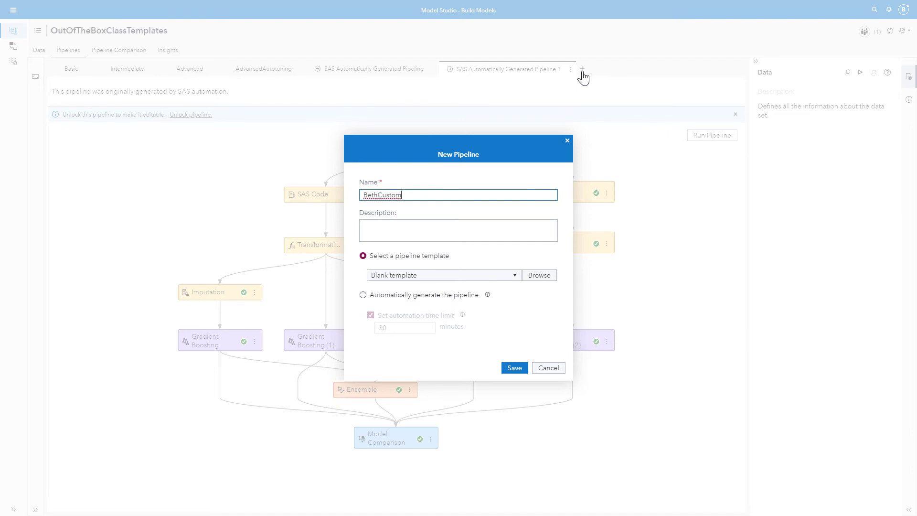
{"action": "left_click", "coordinate": [537, 276]}
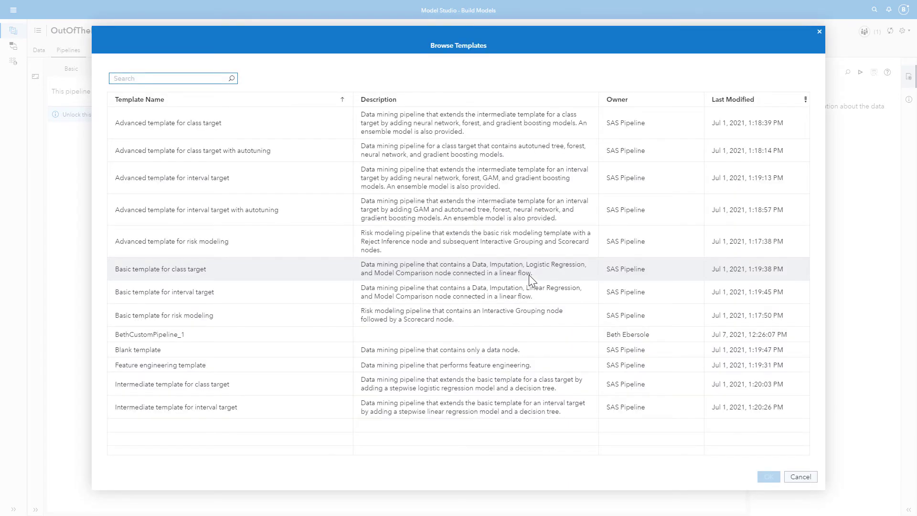
{"action": "left_click", "coordinate": [143, 336]}
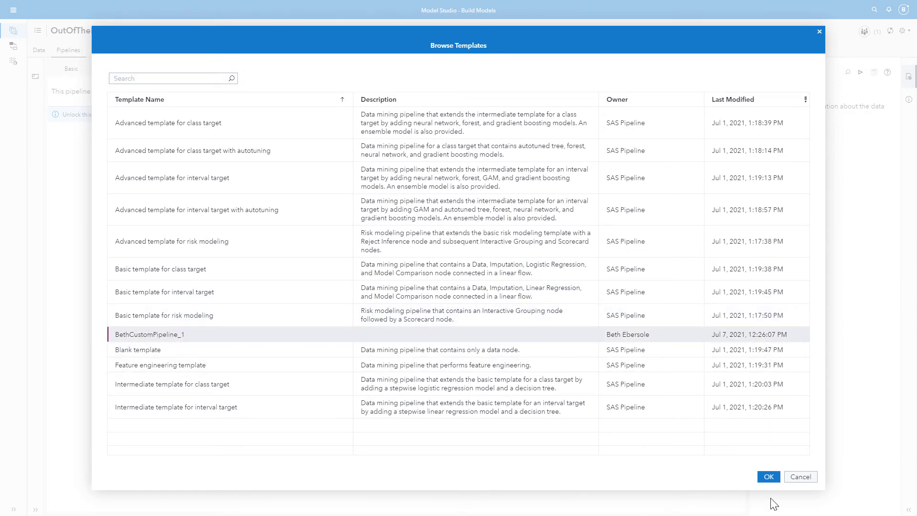
{"action": "left_click", "coordinate": [768, 479]}
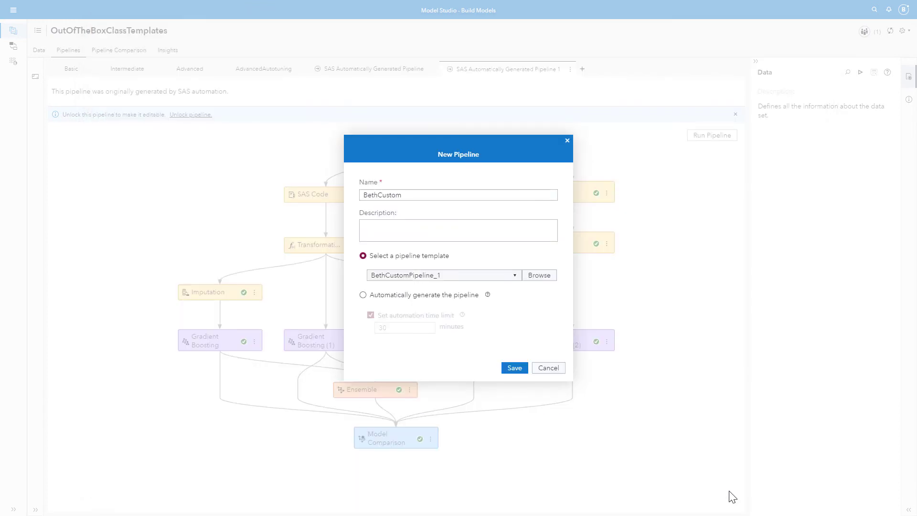
Create the BethCustom pipeline and run it until every node completes successfully.
{"action": "left_click", "coordinate": [508, 368]}
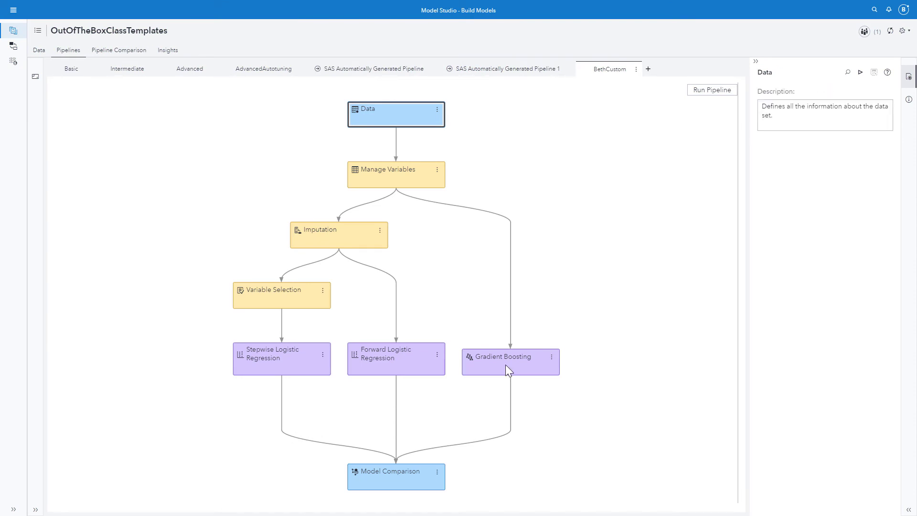
{"action": "left_click", "coordinate": [705, 97]}
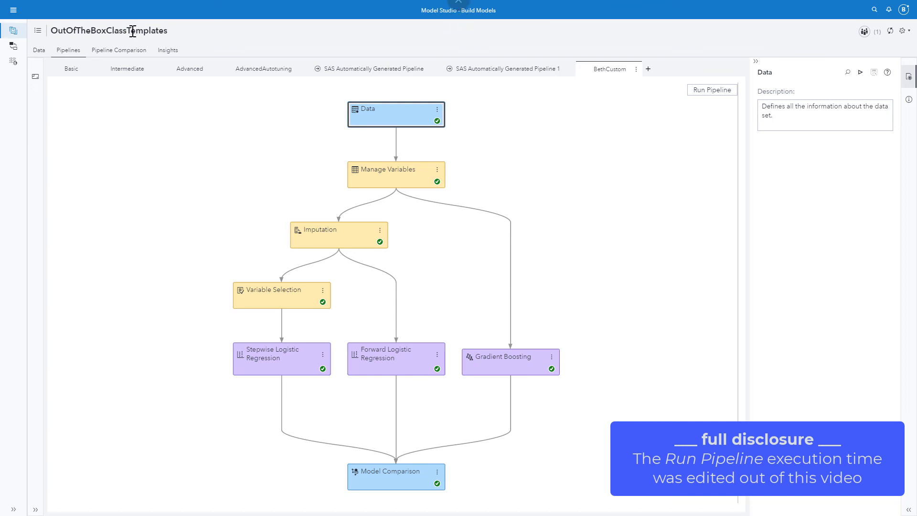
View Pipeline Comparison: AdvancedAutotuning's Gradient Boosting is champion at KS 0.836, BethCustom's at 0.763.
{"action": "left_click", "coordinate": [127, 52]}
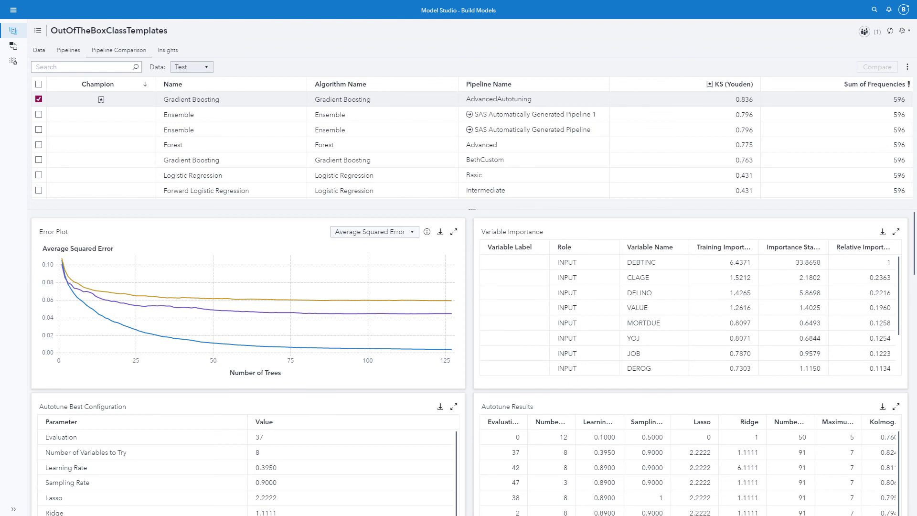
In The Exchange, select the BethCustomPipeline_1 template and bring up its actions menu.
{"action": "left_click", "coordinate": [18, 46]}
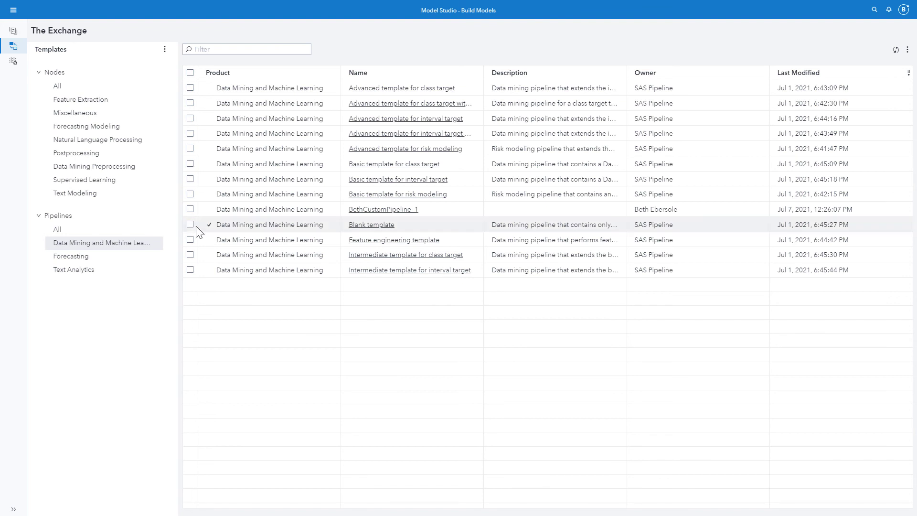
{"action": "left_click", "coordinate": [190, 211]}
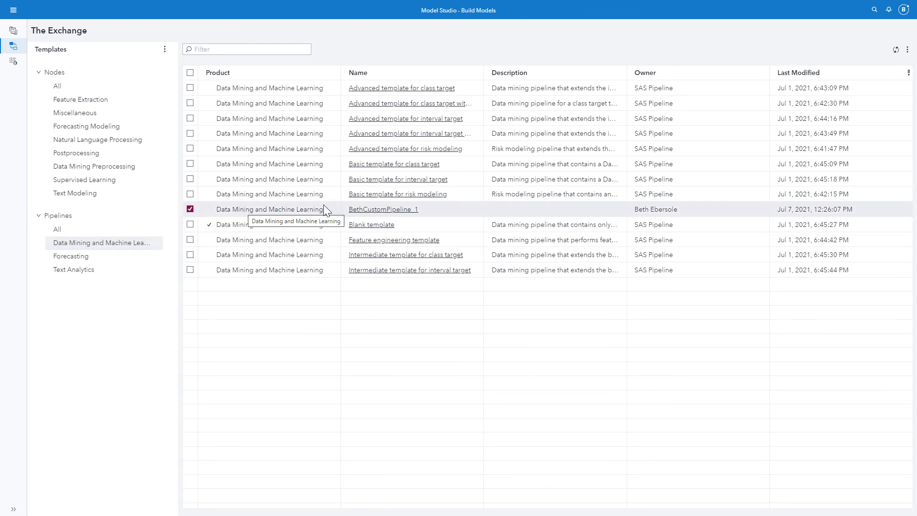
{"action": "left_click", "coordinate": [907, 51]}
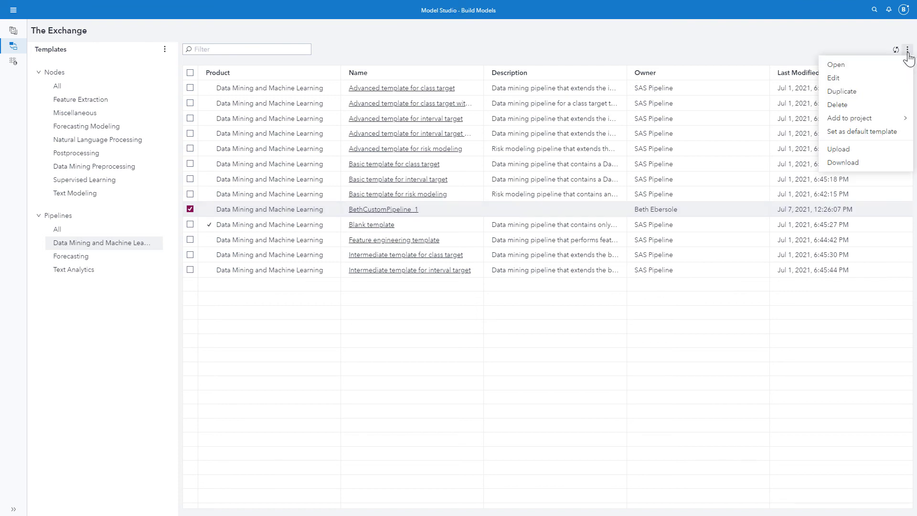
Download the BethCustomPipeline_1 template as BethCustomPipeline_1.zip.
{"action": "left_click", "coordinate": [851, 168]}
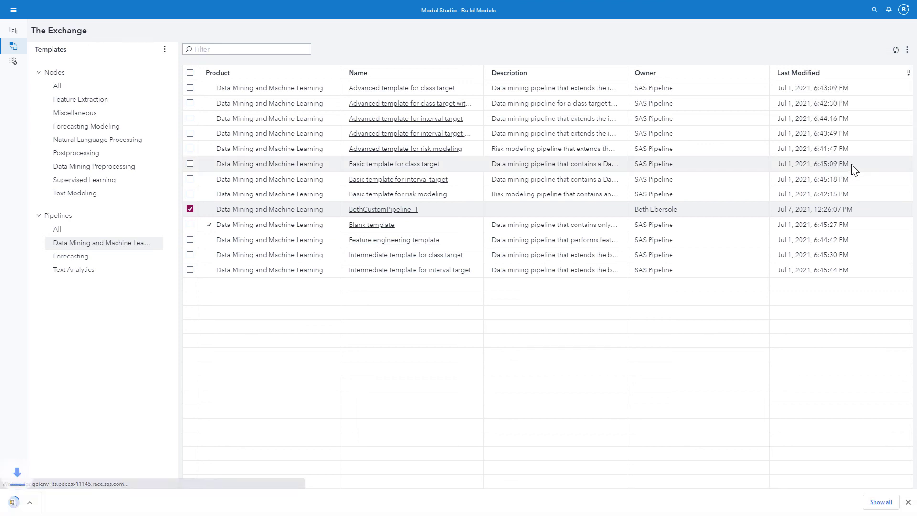